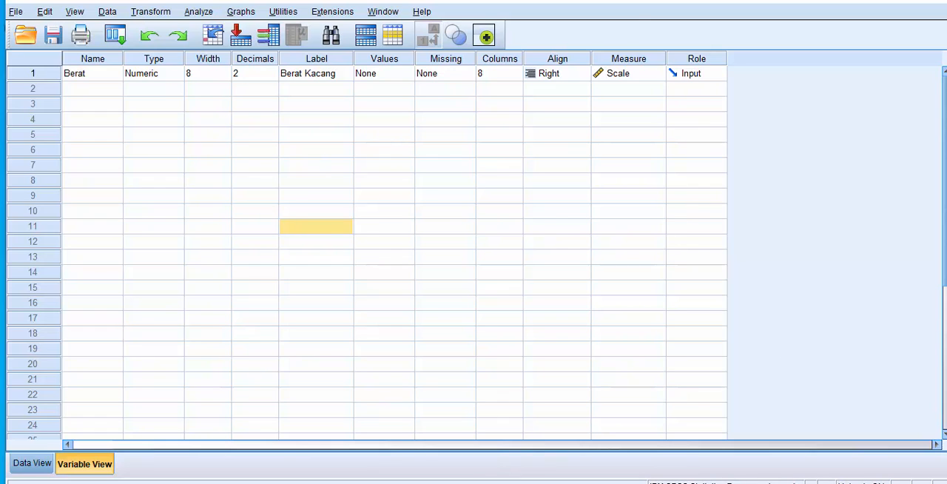
# Step: Switch to the Word document, read the runs test case with its sample weights, and return to SPSS
pyautogui.click(488, 482)
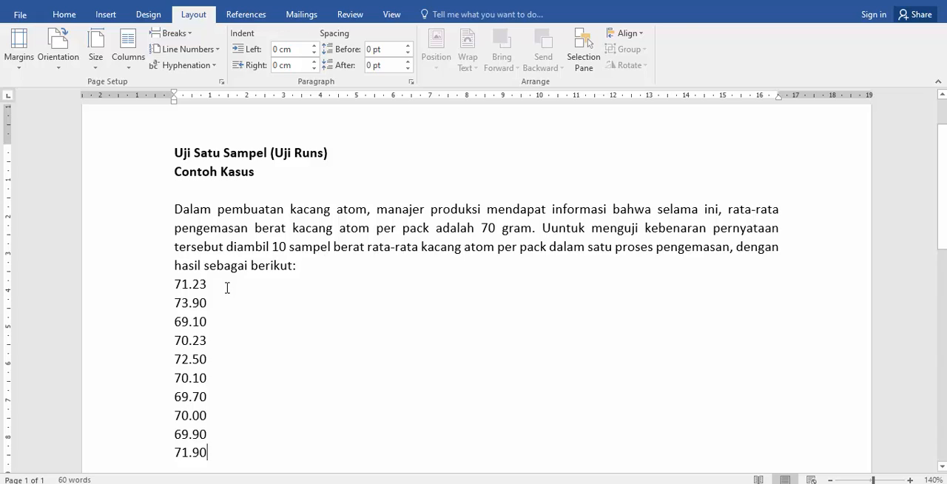
pyautogui.scroll(-1, 178, 277)
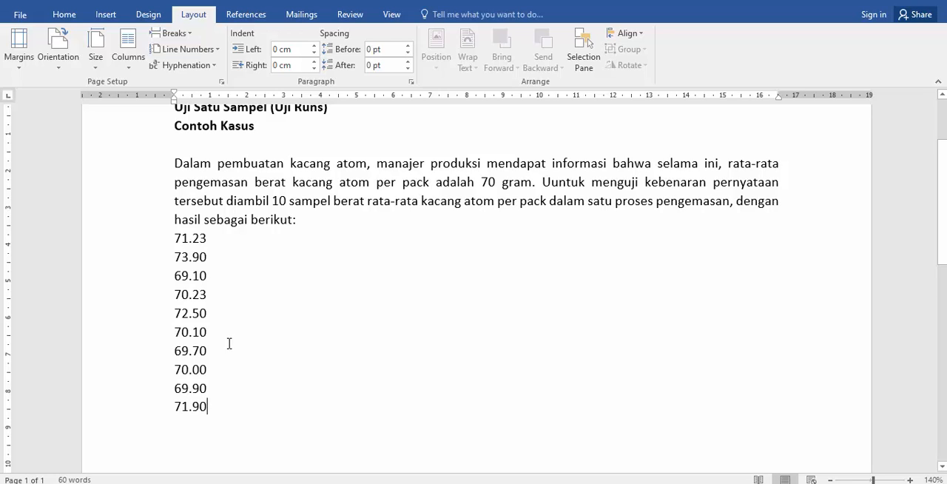
pyautogui.click(518, 483)
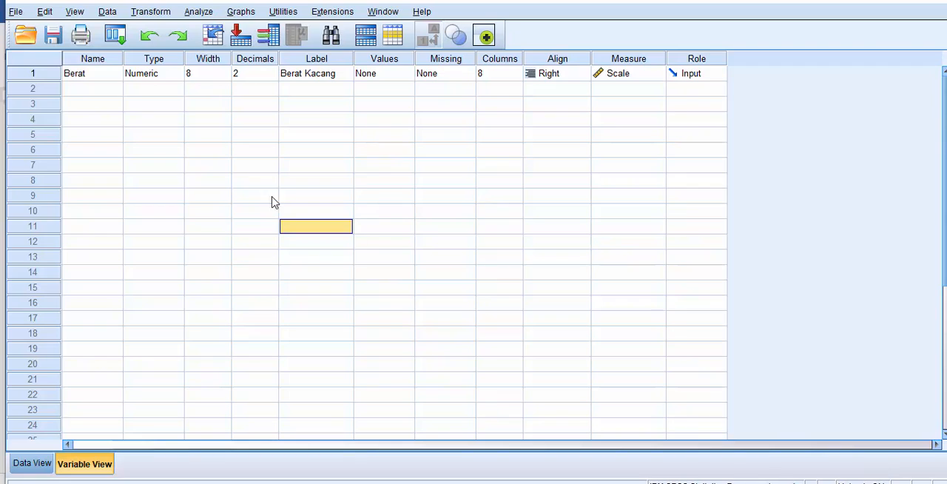
# Step: Review the Berat variable's definition, checking its name, type and decimals
pyautogui.click(101, 78)
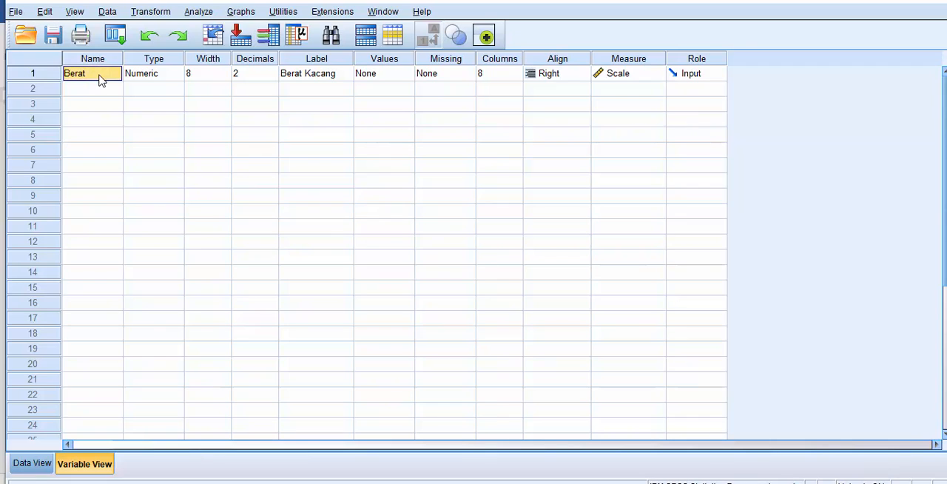
pyautogui.click(153, 77)
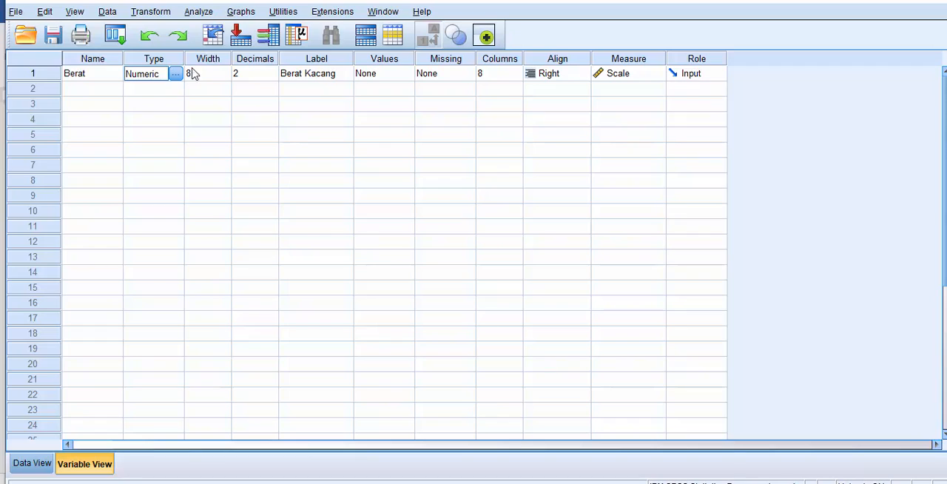
pyautogui.click(251, 76)
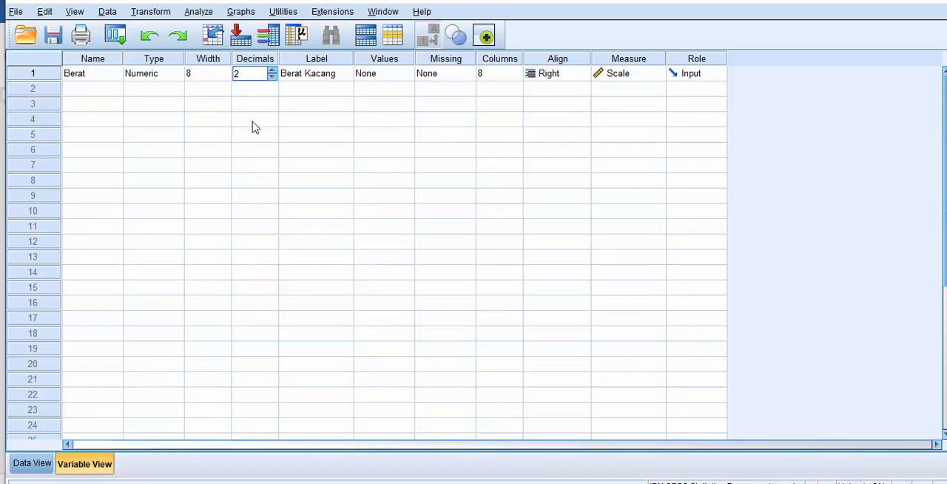
pyautogui.click(115, 105)
# Step: Recheck the listed sample weights in the Word document and switch back to SPSS
pyautogui.click(526, 482)
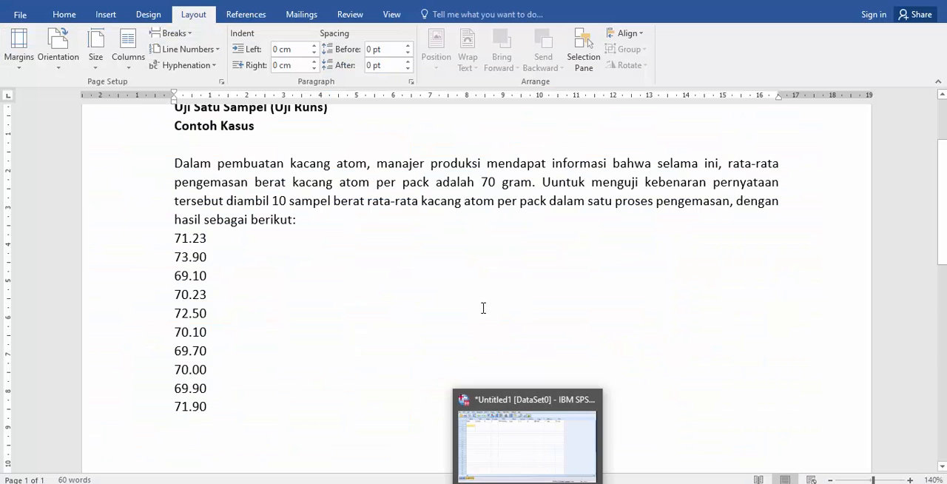
pyautogui.click(449, 271)
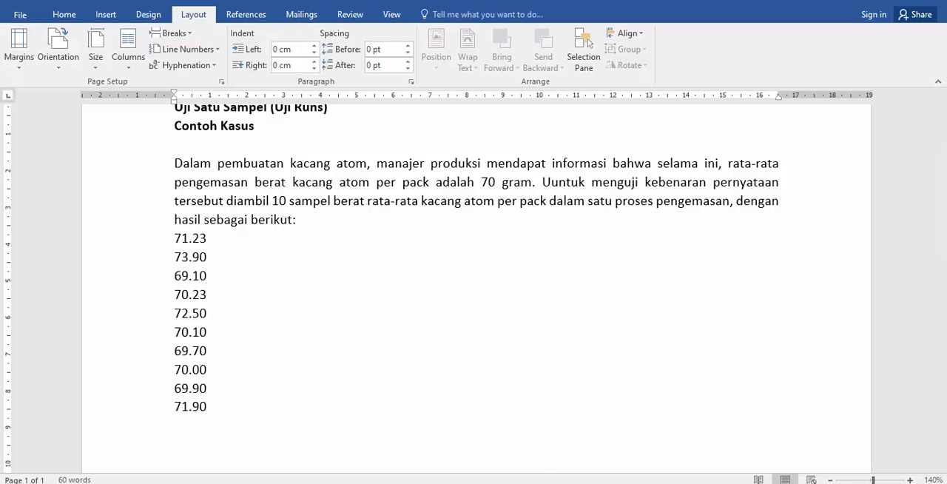
pyautogui.click(400, 483)
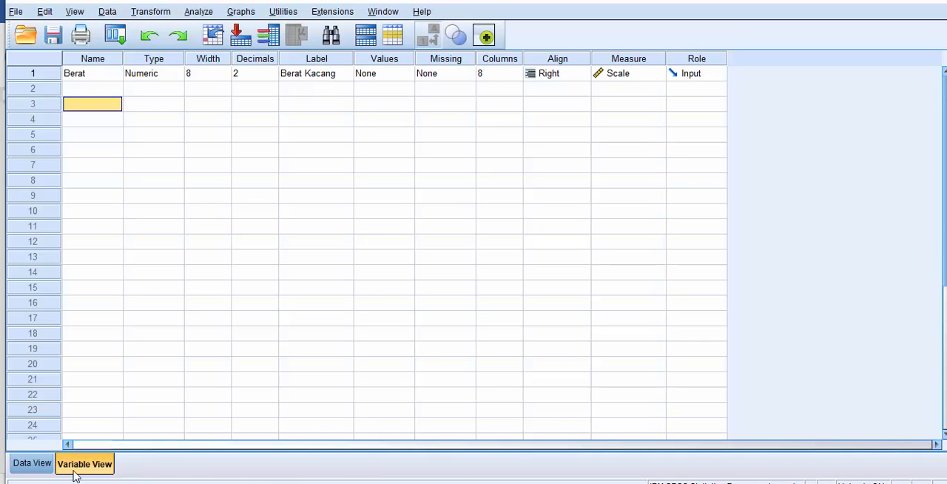
# Step: Show the data sheet and examine the weights entered for the Berat variable
pyautogui.click(38, 466)
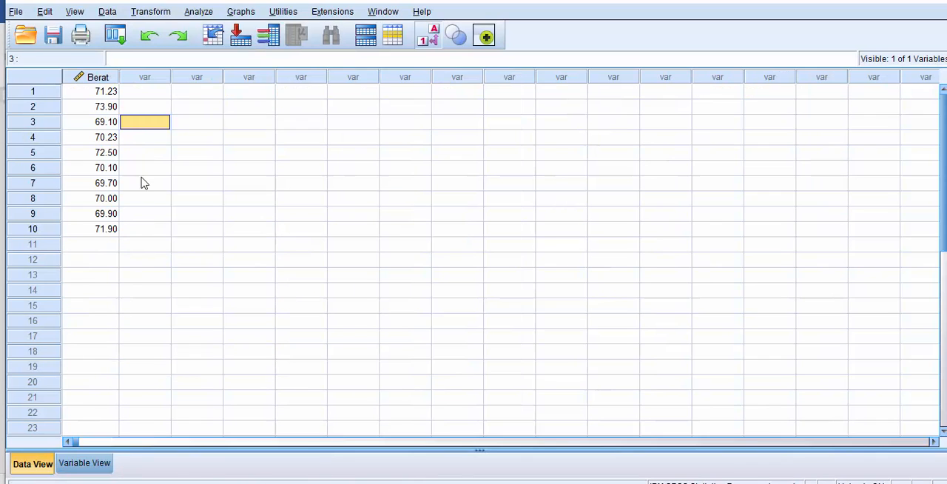
pyautogui.click(95, 95)
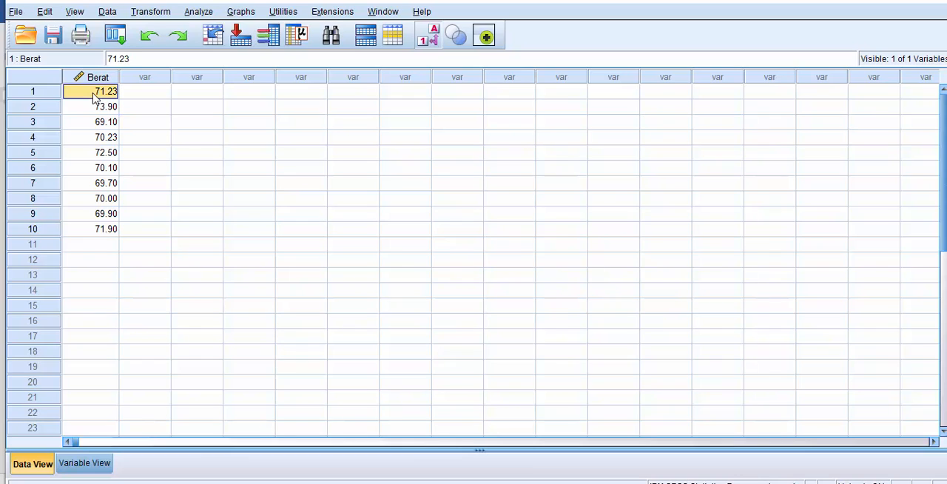
pyautogui.click(95, 107)
pyautogui.click(95, 123)
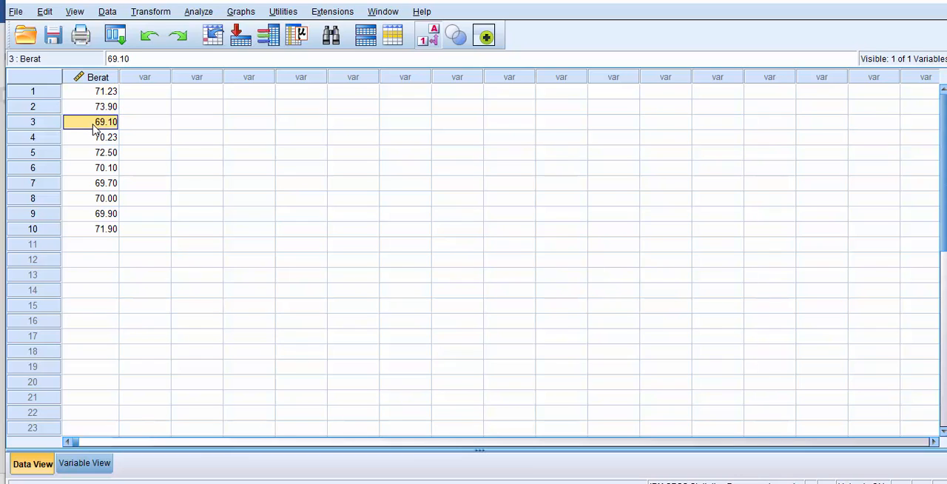
pyautogui.click(196, 185)
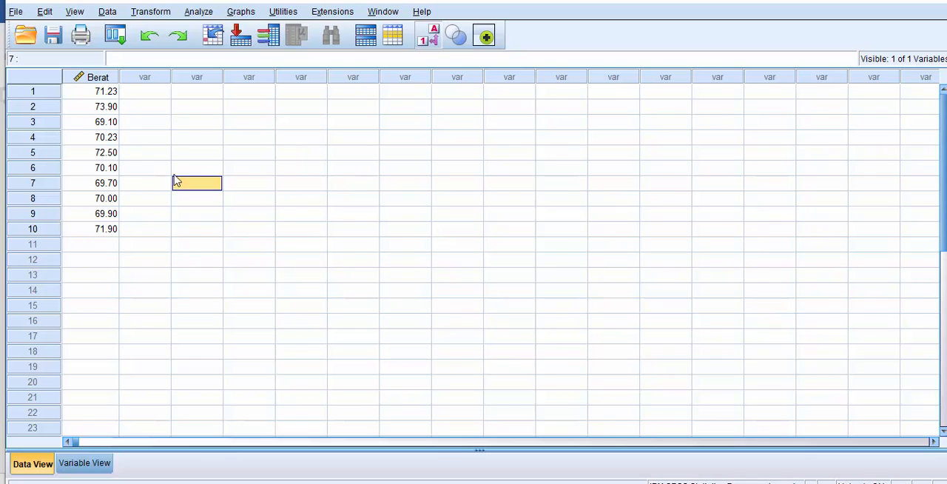
# Step: Open the legacy nonparametric Runs Test and place Berat Kacang in the test variable list
pyautogui.click(210, 13)
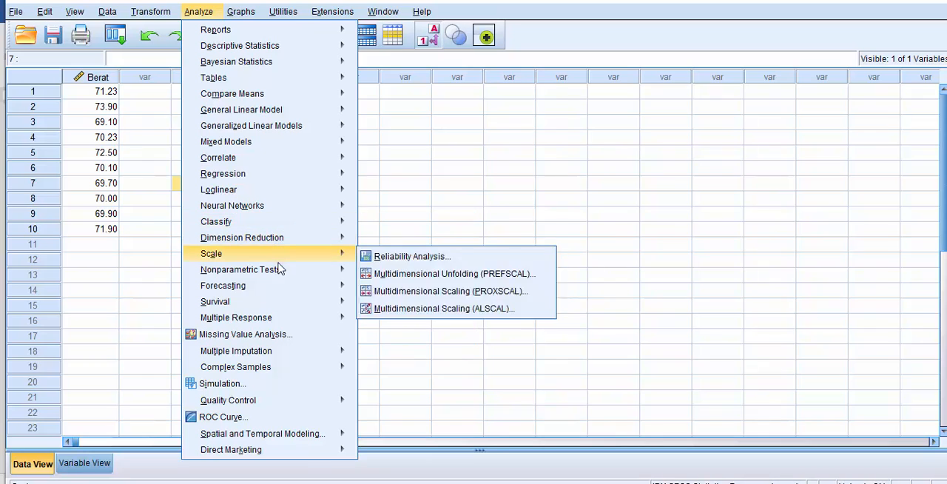
pyautogui.moveTo(280, 271)
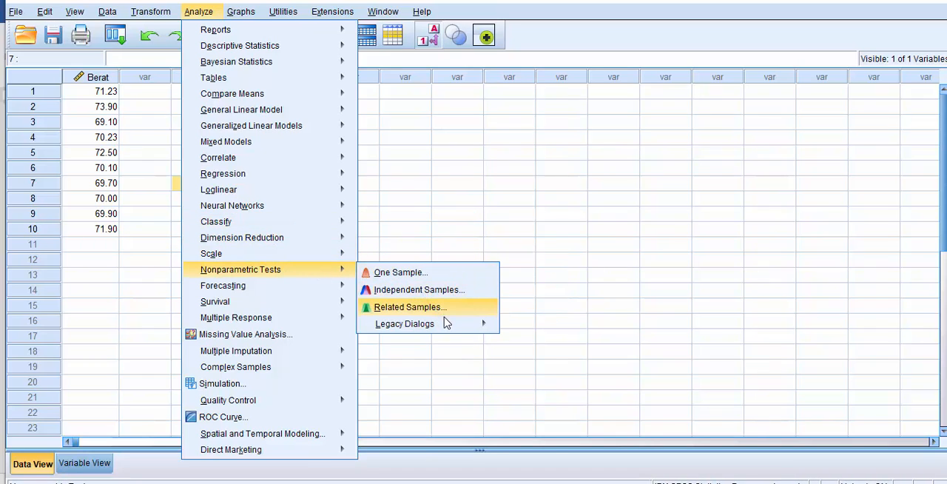
pyautogui.moveTo(452, 324)
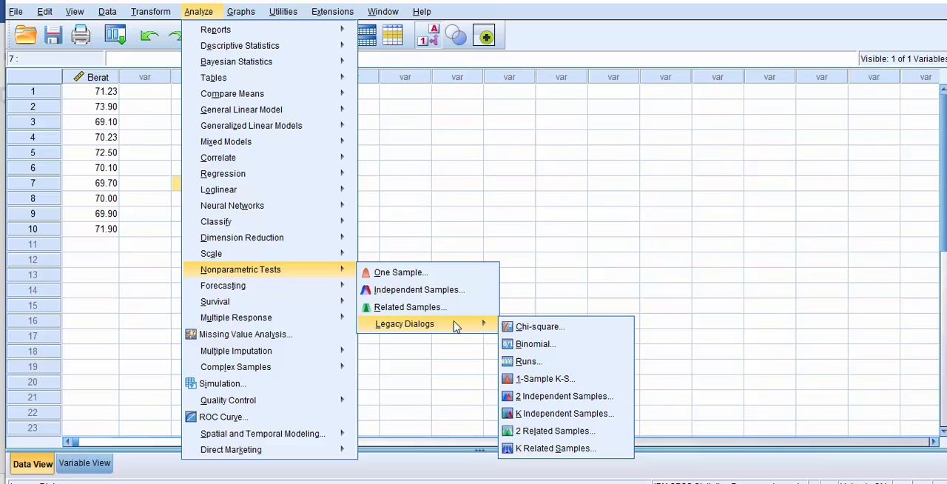
pyautogui.click(544, 366)
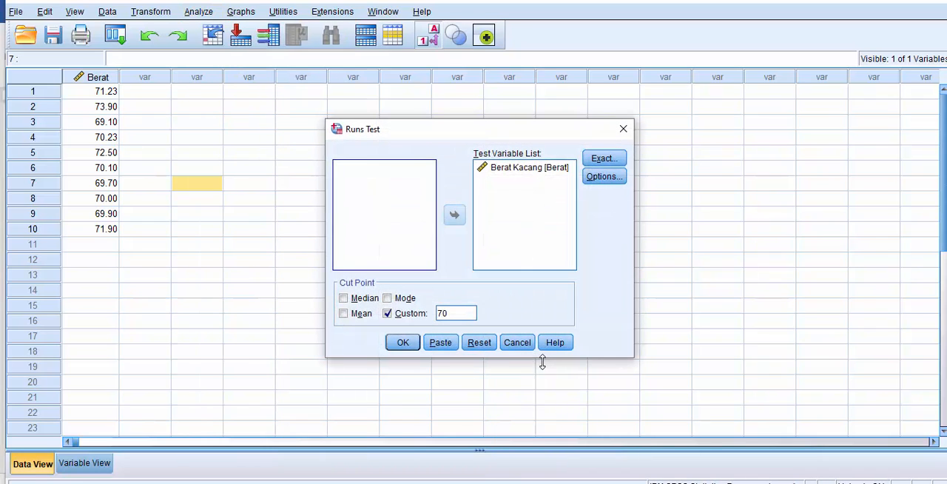
pyautogui.click(511, 169)
pyautogui.click(454, 214)
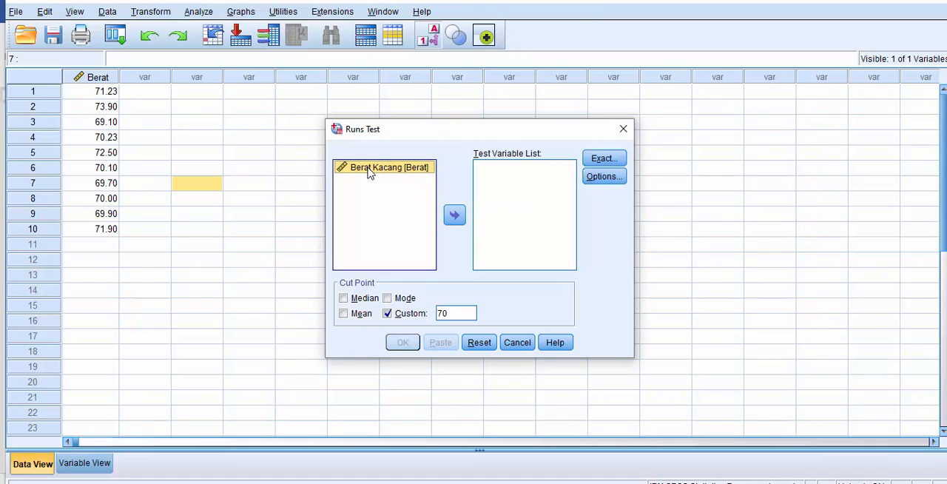
pyautogui.click(454, 219)
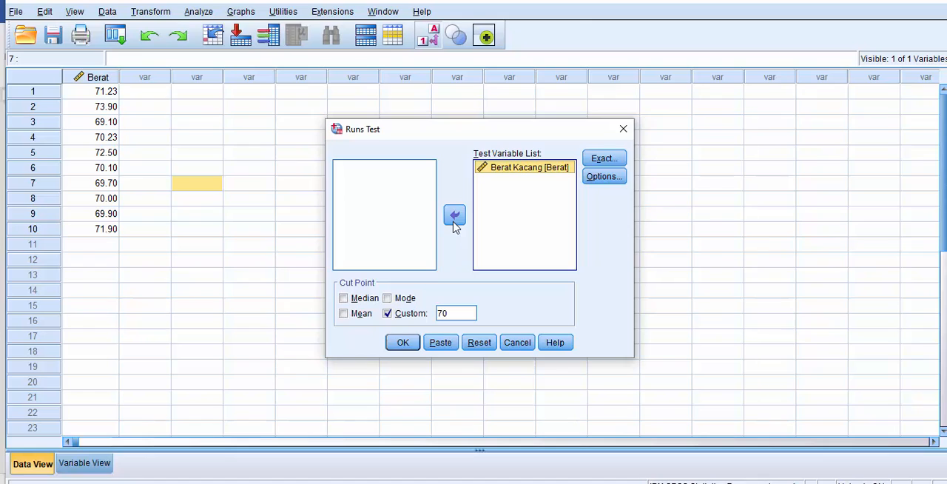
pyautogui.click(356, 299)
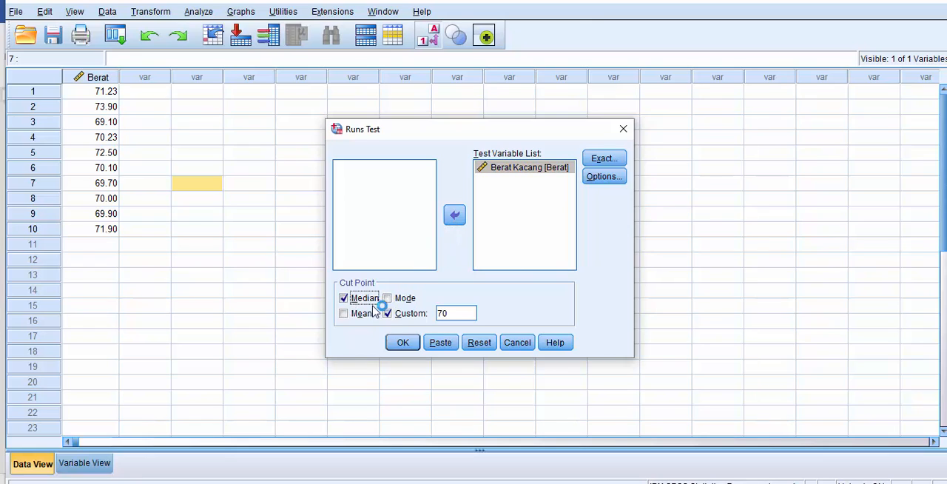
pyautogui.click(386, 314)
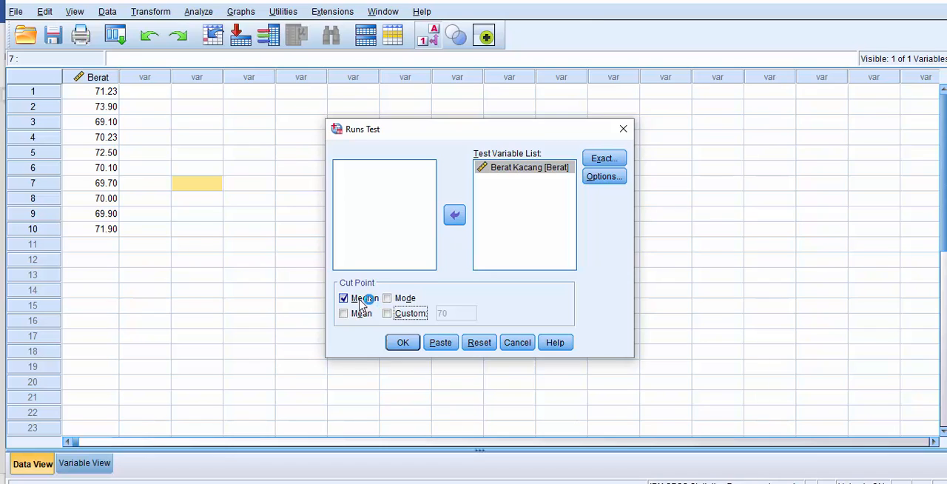
pyautogui.click(388, 314)
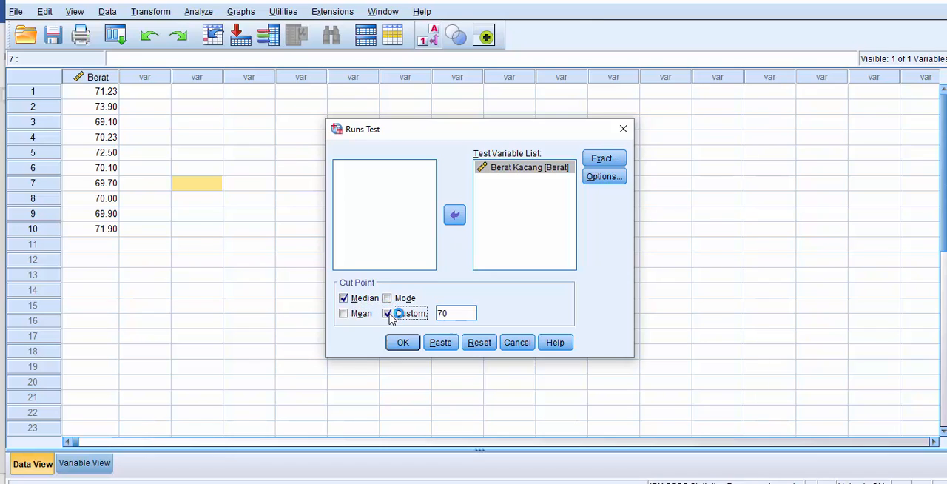
pyautogui.click(354, 300)
# Step: Use only a custom cut point of 70 and run the Runs Test on Berat Kacang
pyautogui.moveTo(446, 312); pyautogui.dragTo(436, 311)
pyautogui.click(457, 312)
pyautogui.click(461, 312)
pyautogui.moveTo(448, 131); pyautogui.dragTo(437, 115)
pyautogui.click(453, 298)
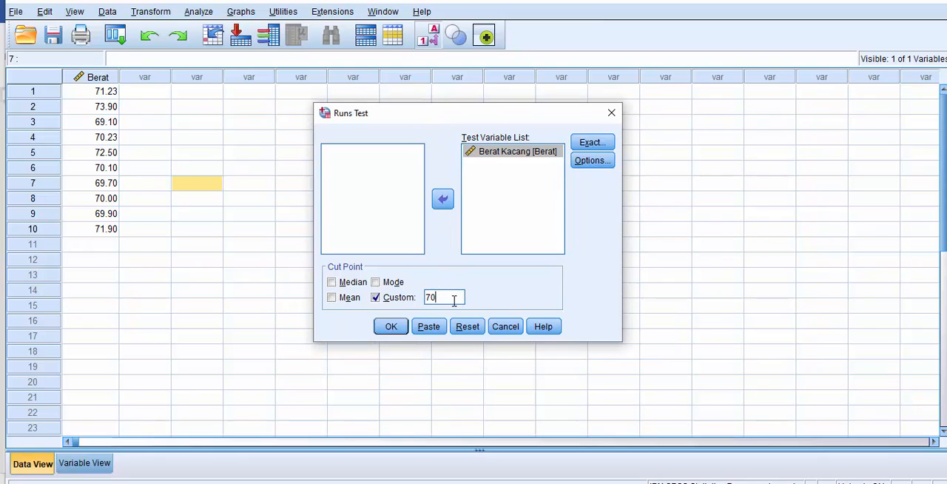
pyautogui.click(391, 327)
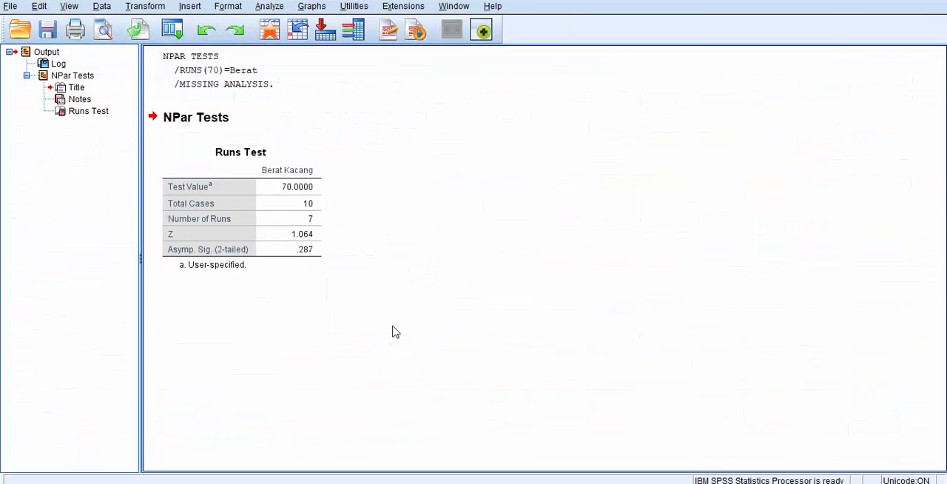